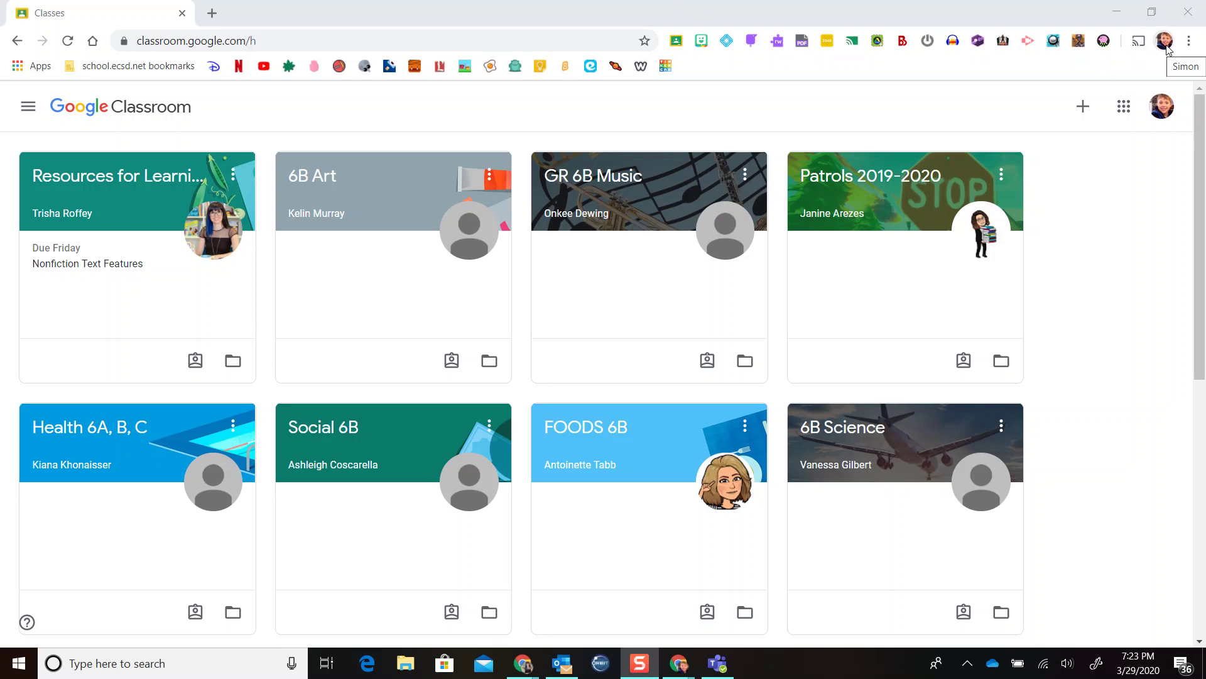
# - From the school bookmarks at classroom.google.com, open the Resources for Learning Online class and browse its stream
pyautogui.click(169, 68)
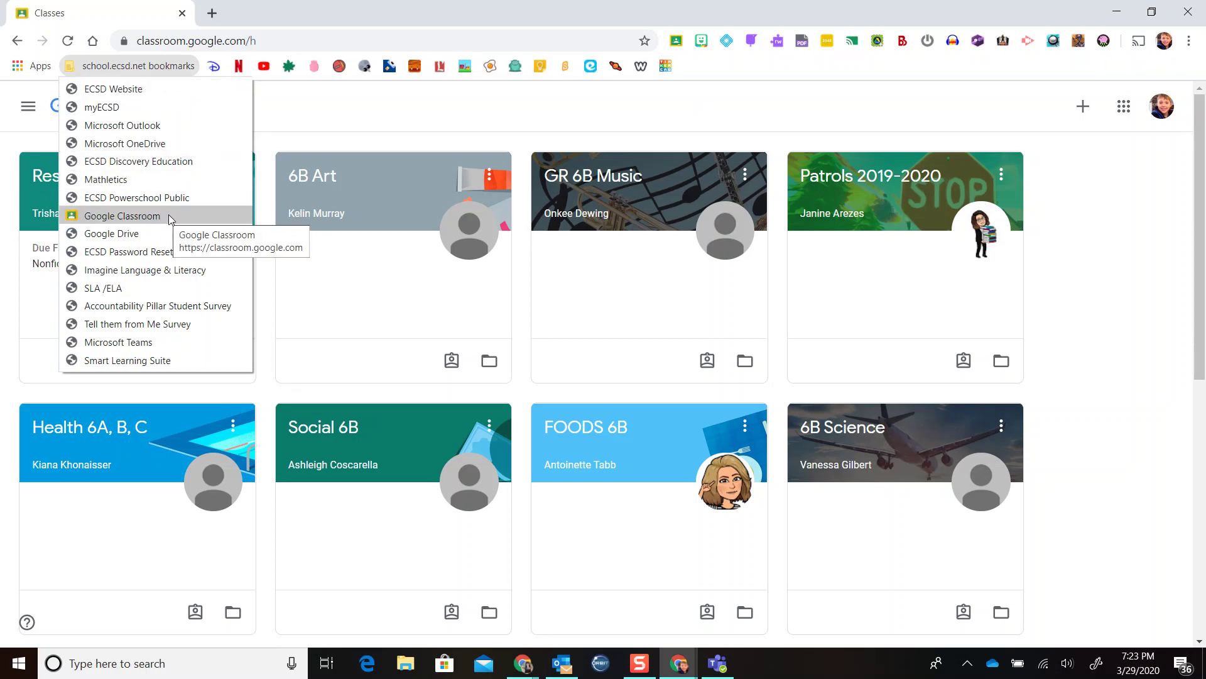
pyautogui.click(331, 41)
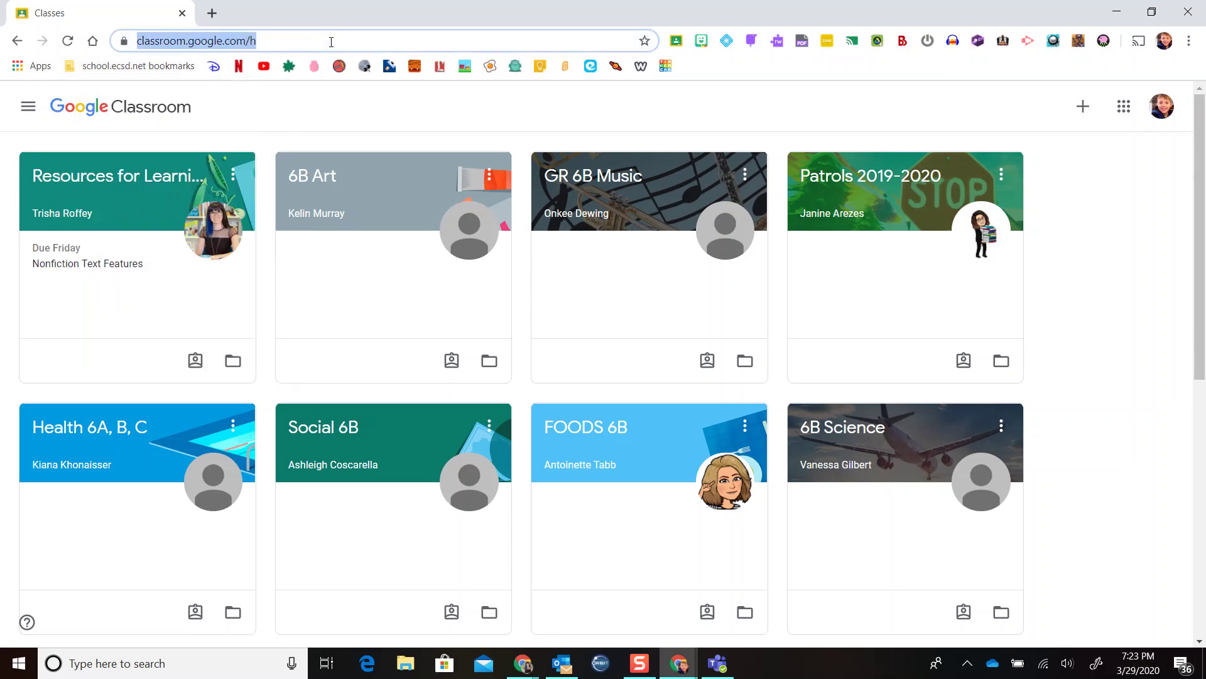
pyautogui.click(338, 123)
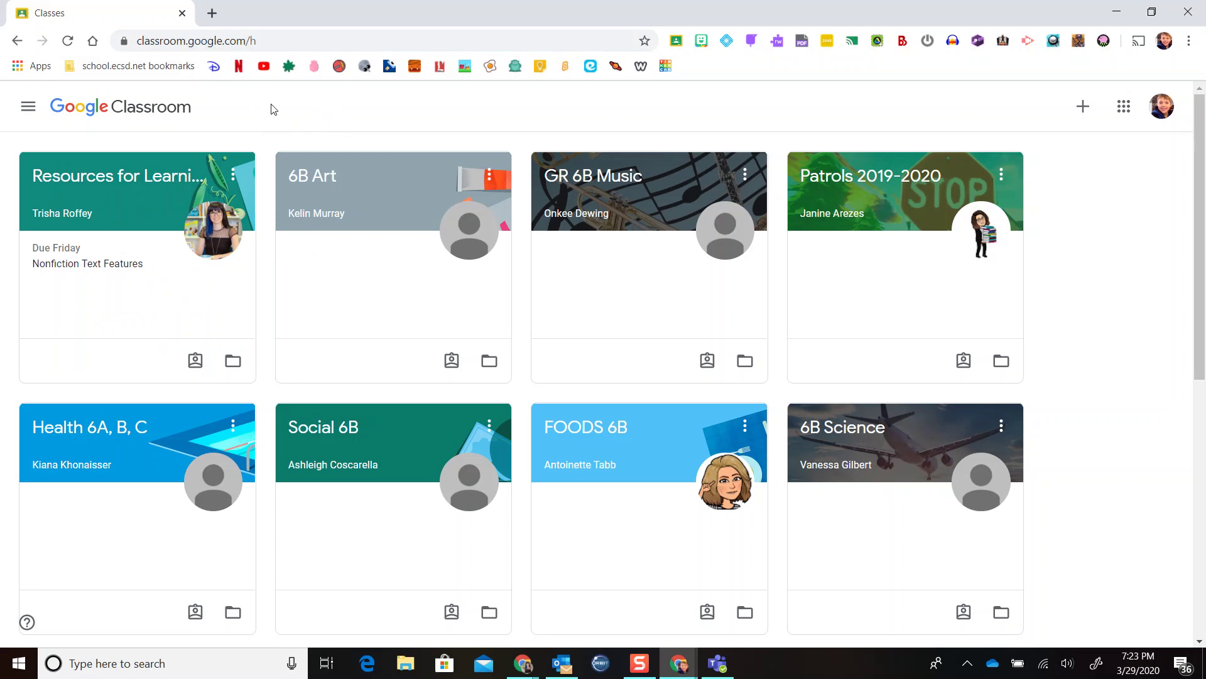
pyautogui.click(138, 180)
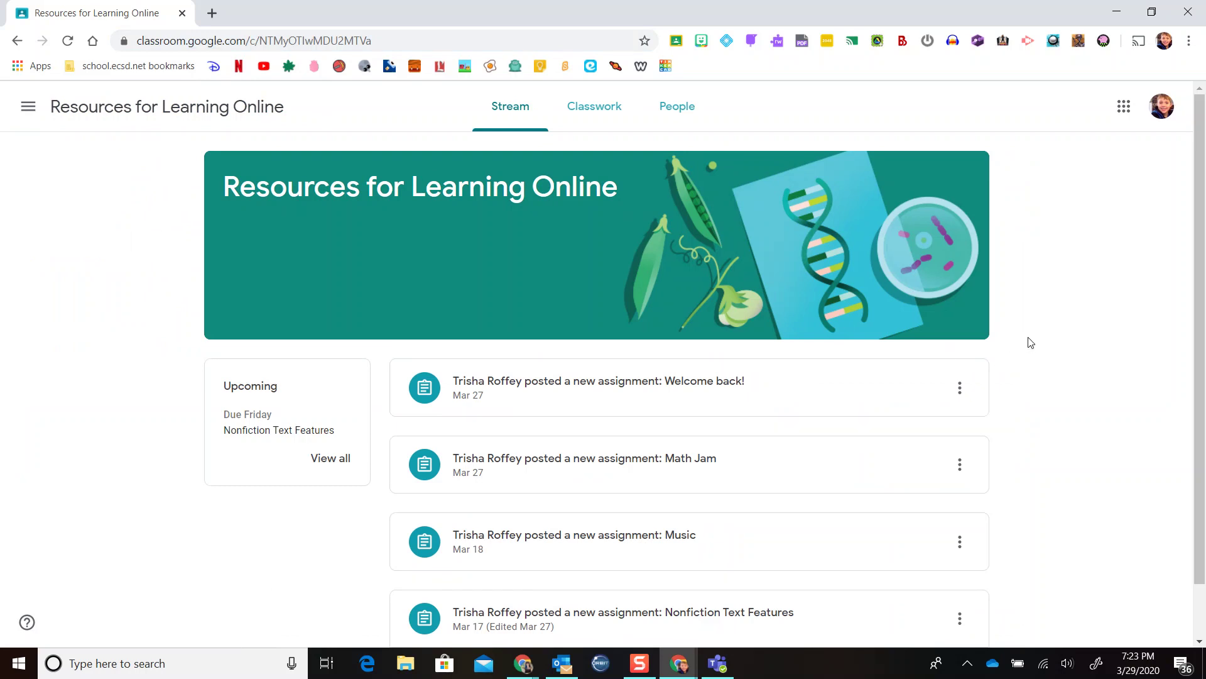
pyautogui.scroll(-1, 1048, 346)
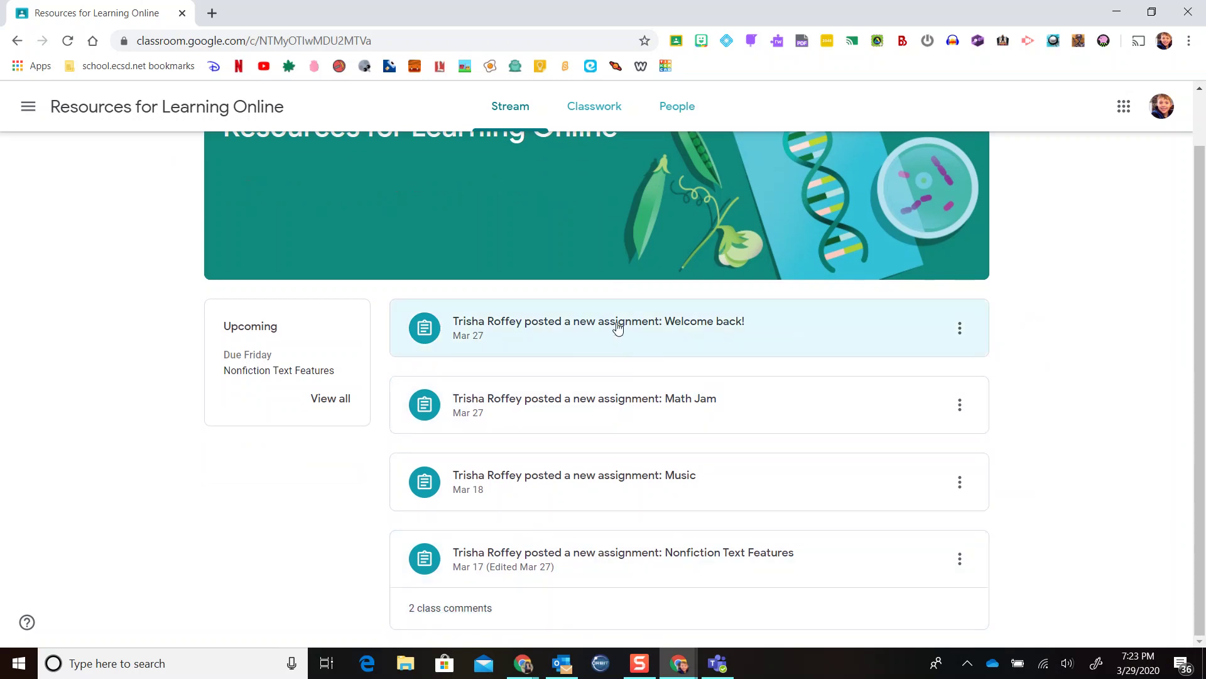
pyautogui.scroll(1, 1055, 417)
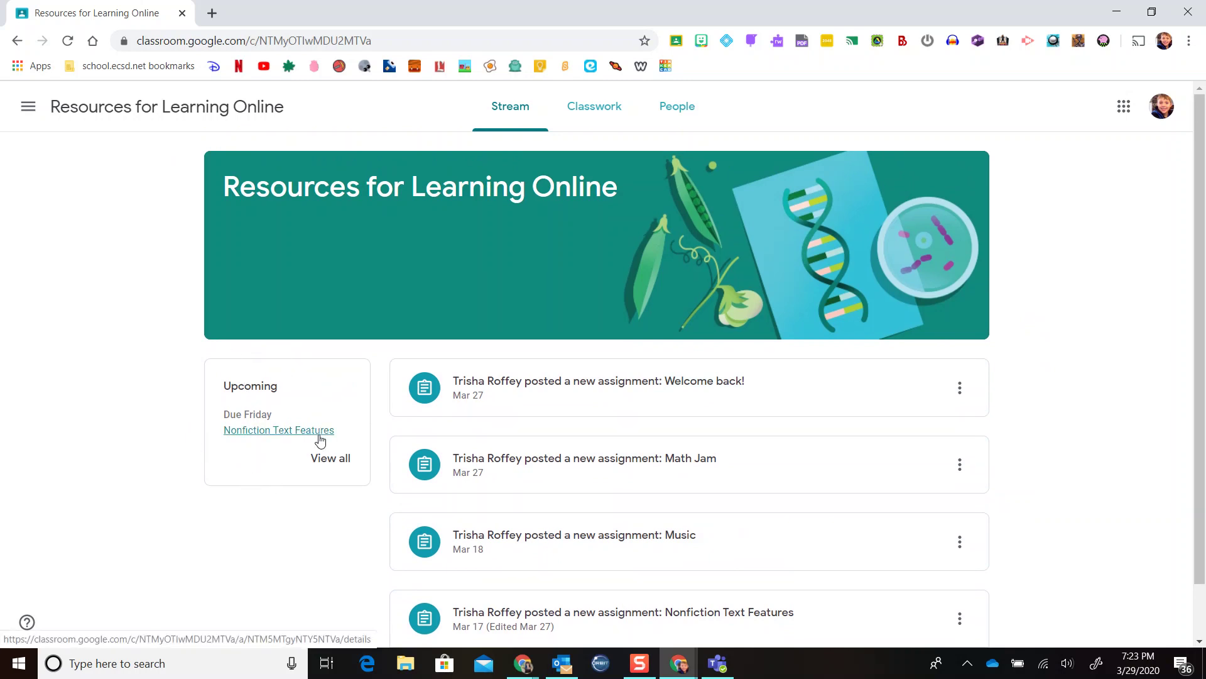
# - On Classwork, expand Welcome back! and Nonfiction Text Features to show its five attached resources
pyautogui.click(585, 113)
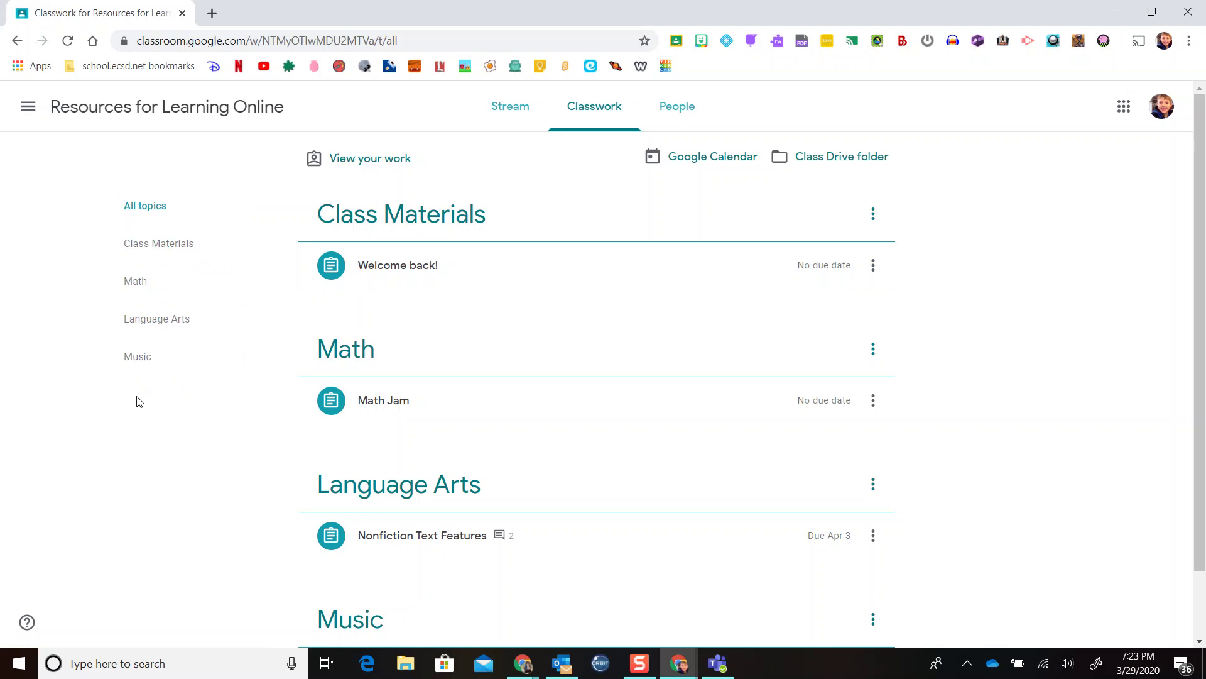
pyautogui.click(590, 278)
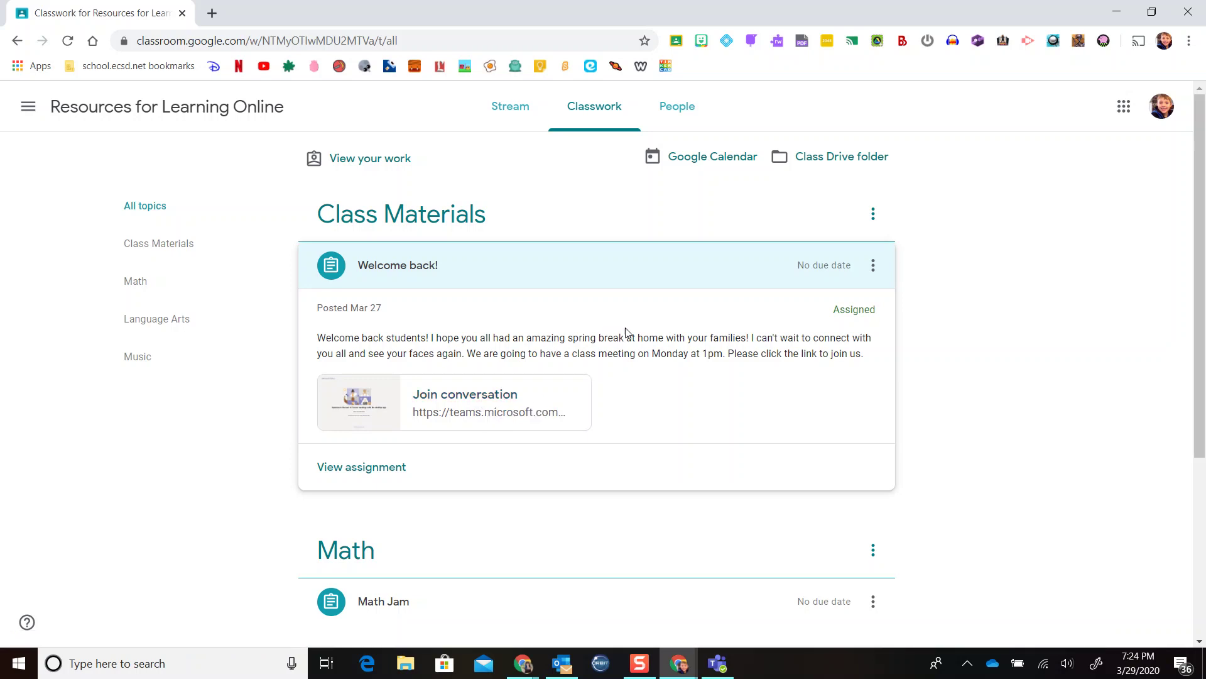
pyautogui.scroll(-4, 668, 339)
pyautogui.click(593, 455)
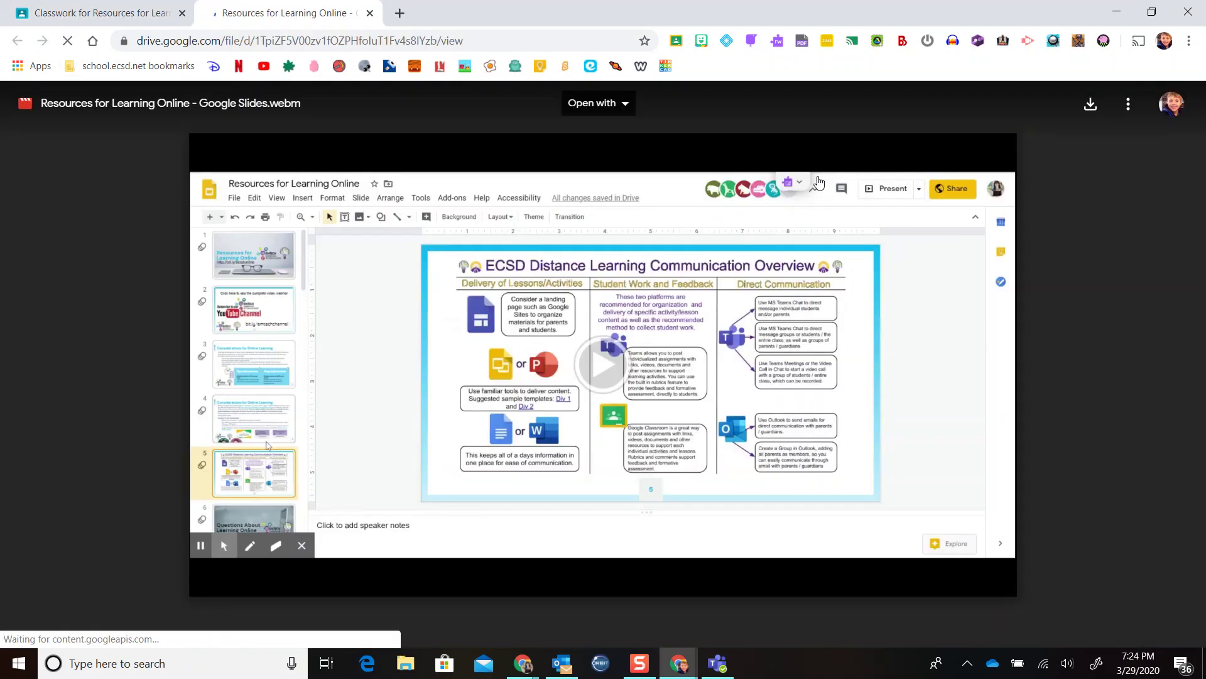
pyautogui.hotkey('ctrl', 'shift', 'Tab')
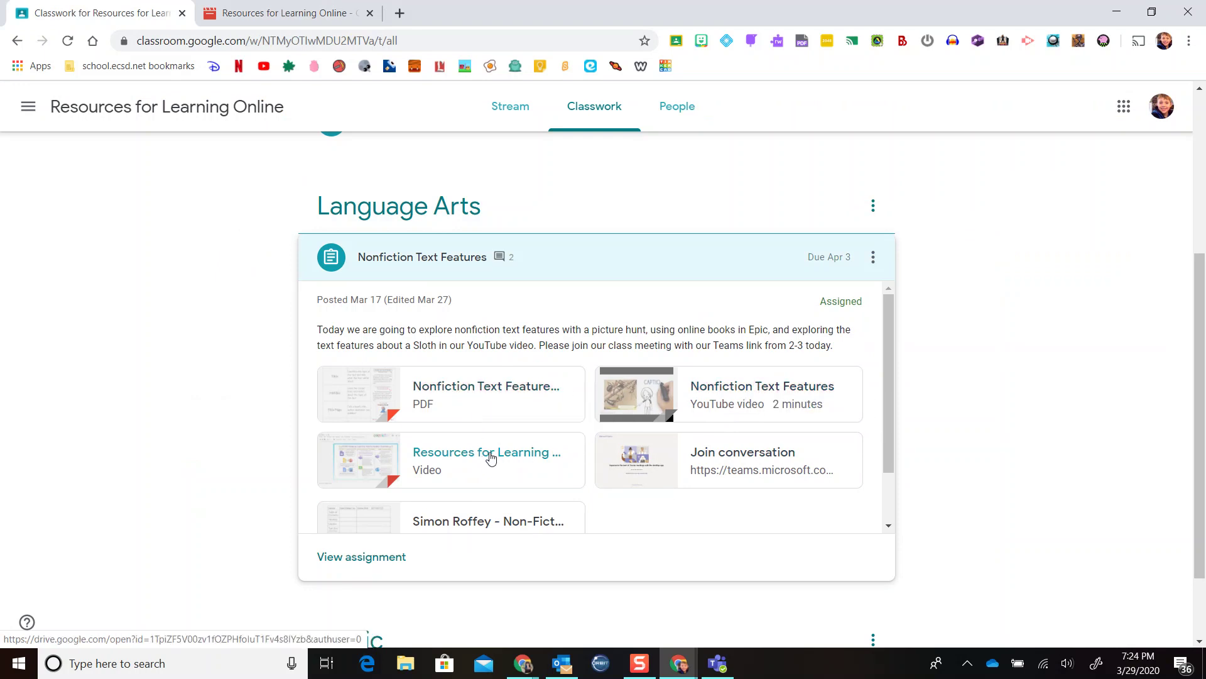
pyautogui.scroll(-1, 506, 392)
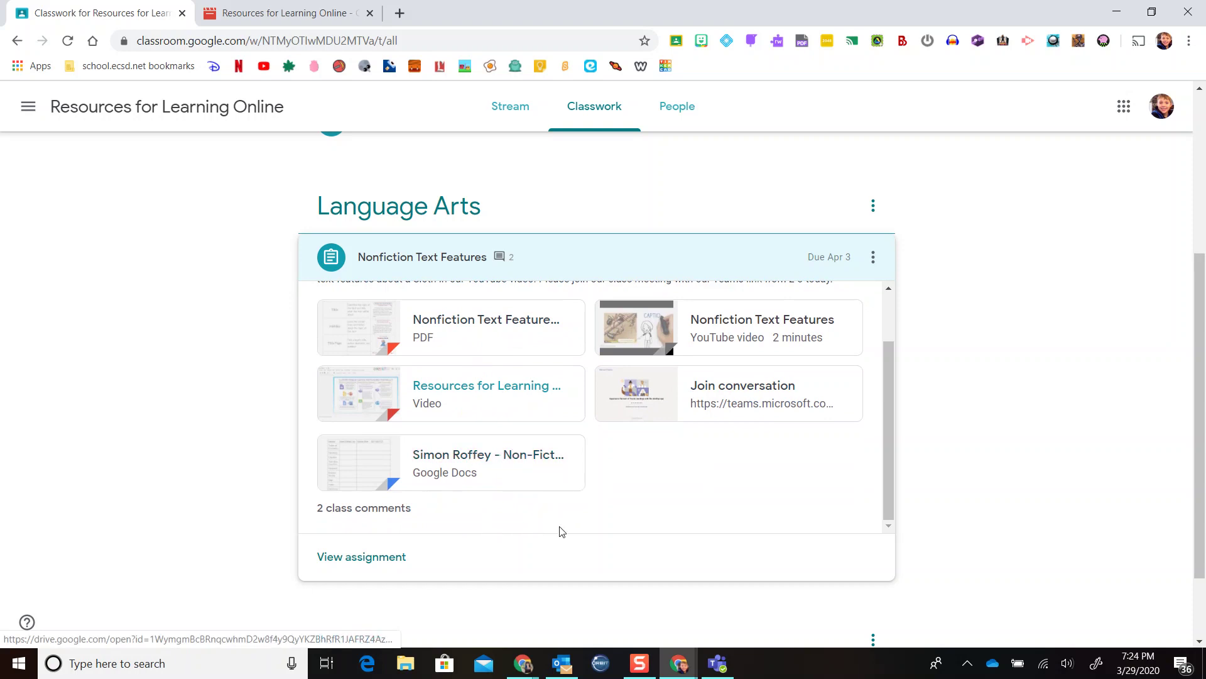
# - Open the Nonfiction Text Features assignment's full page with the attached Google Doc
pyautogui.click(368, 559)
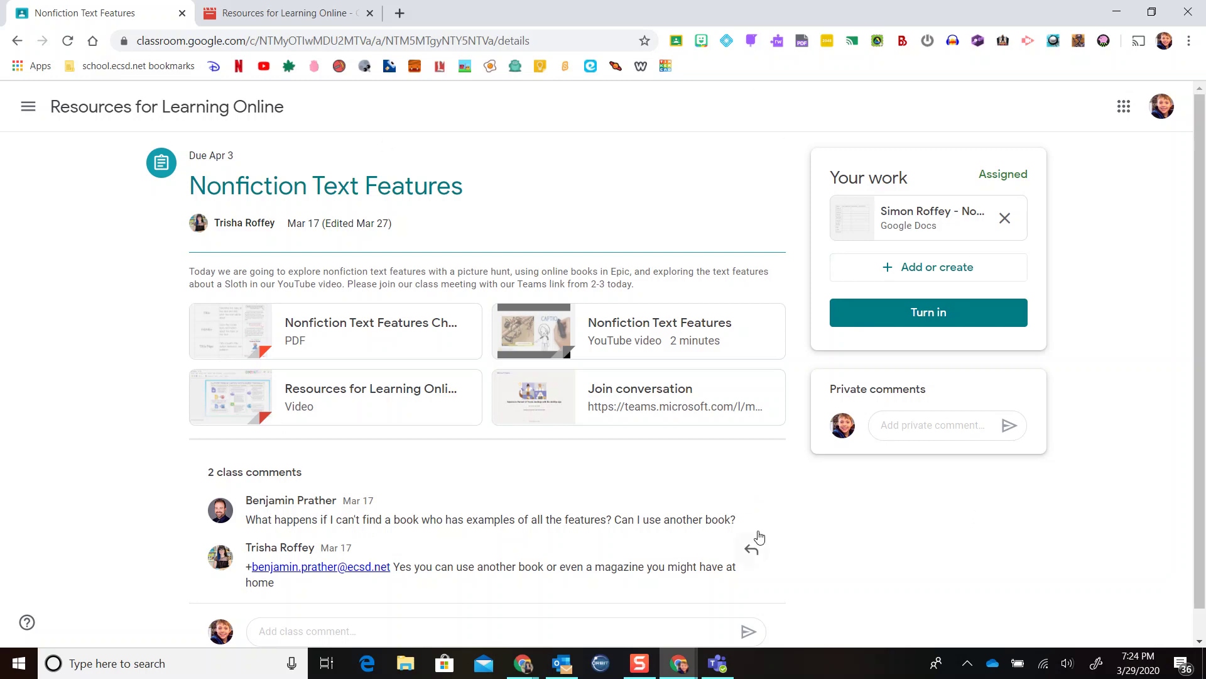
pyautogui.moveTo(749, 503)
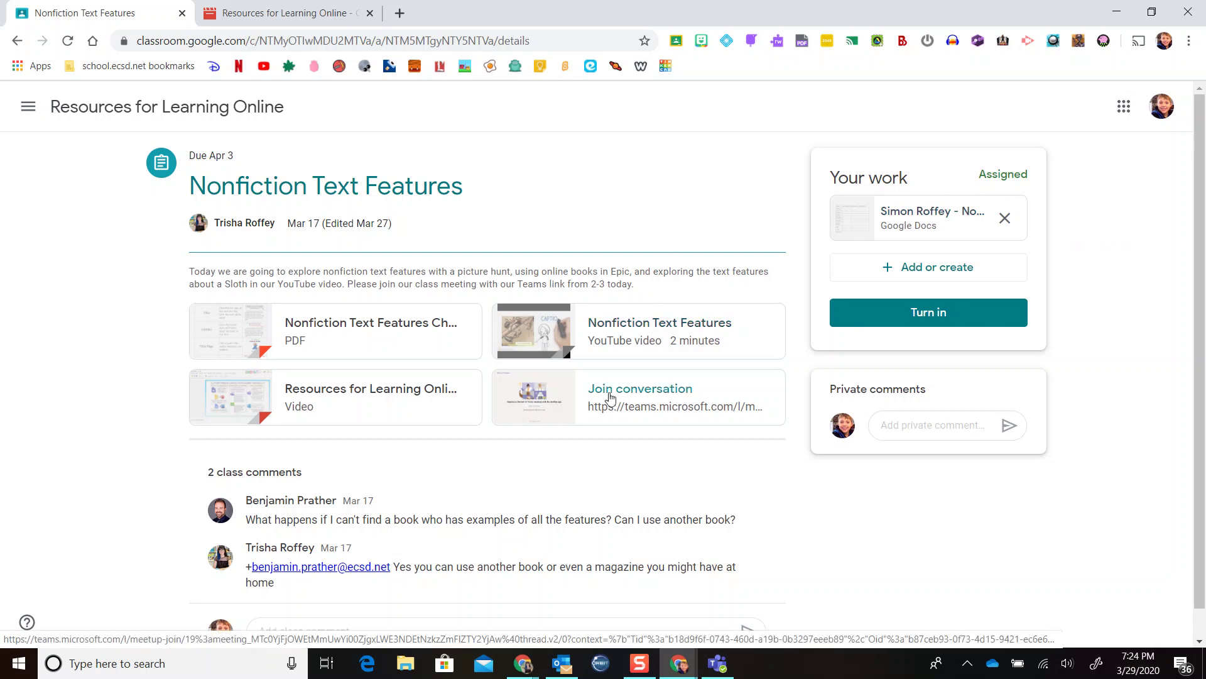
pyautogui.scroll(-1, 605, 398)
# - Post the class comment 'When is this' on the assignment
pyautogui.click(336, 602)
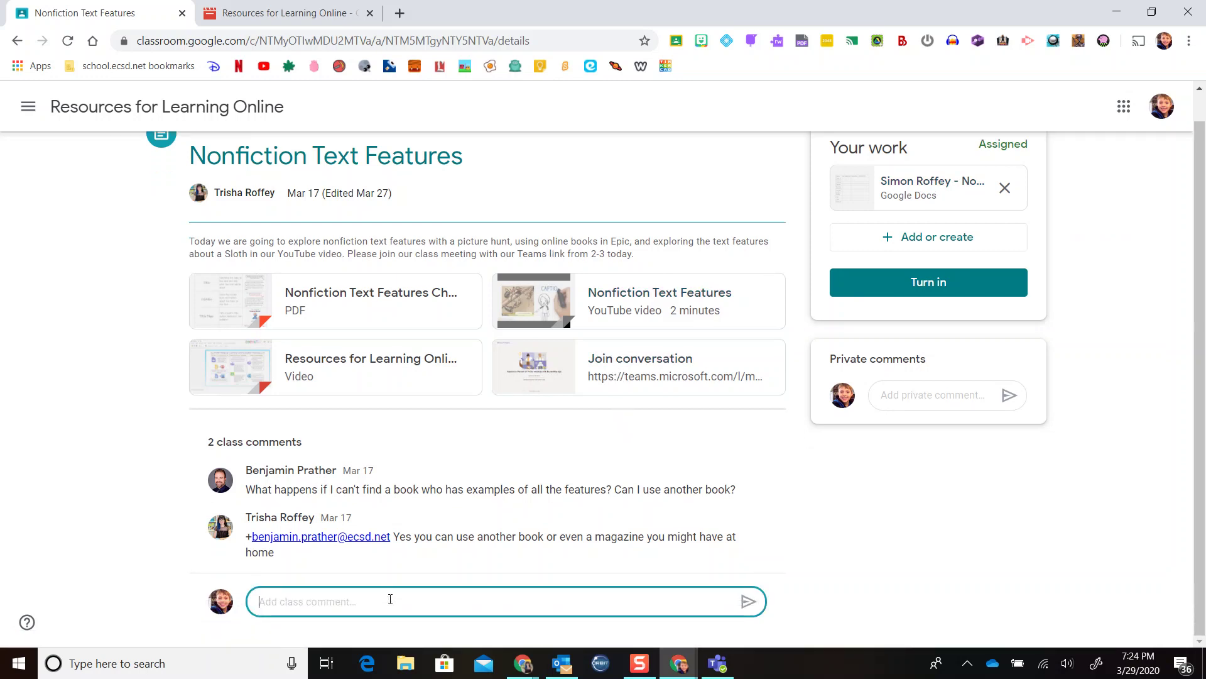
pyautogui.write('When is this due?')
pyautogui.click(749, 601)
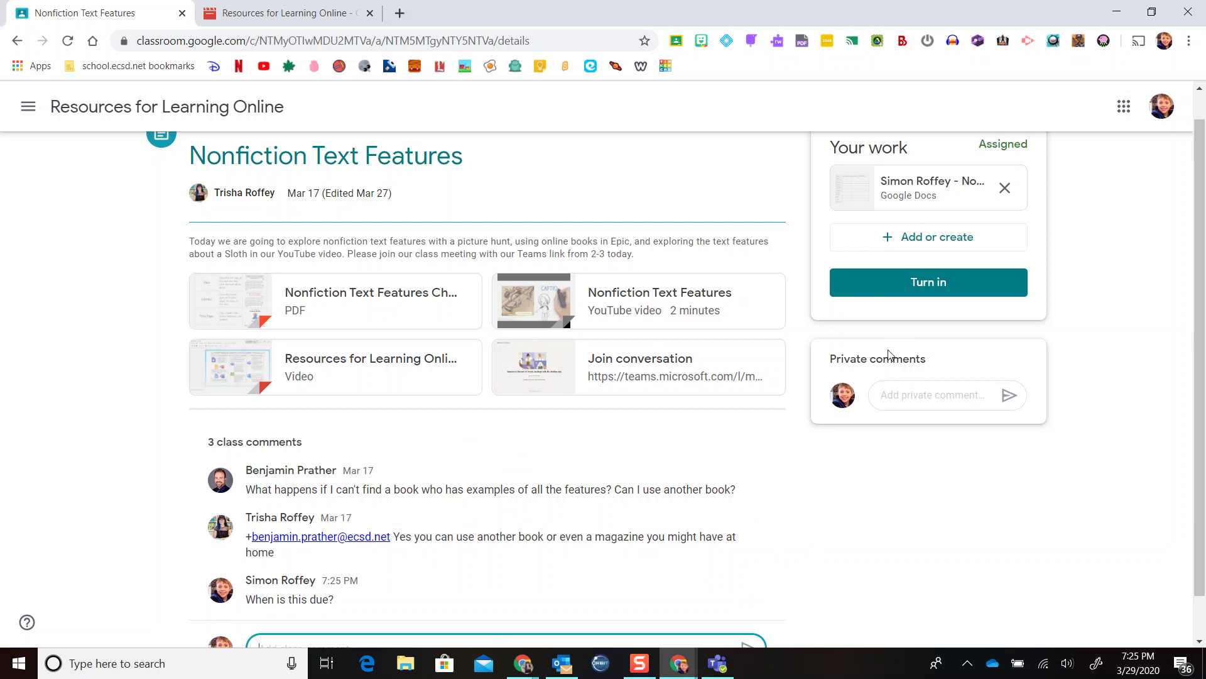
# - Send the teacher the private comment 'How many examples do we need?'
pyautogui.click(922, 394)
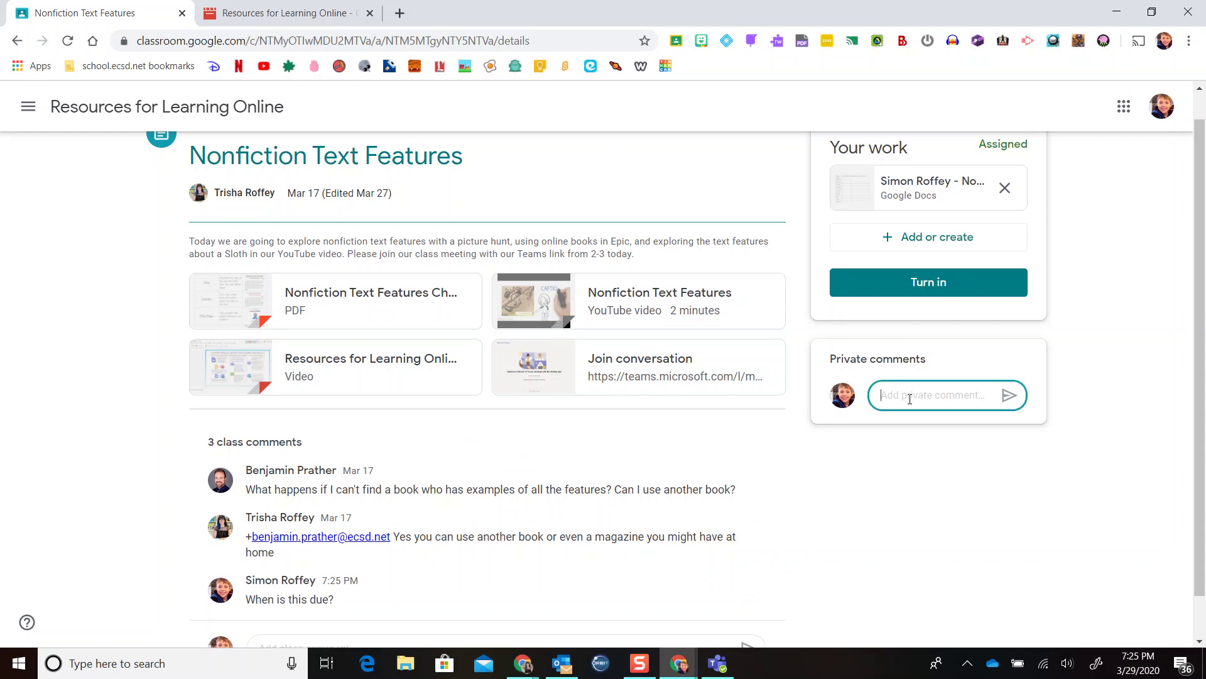
pyautogui.write('How many examples do we')
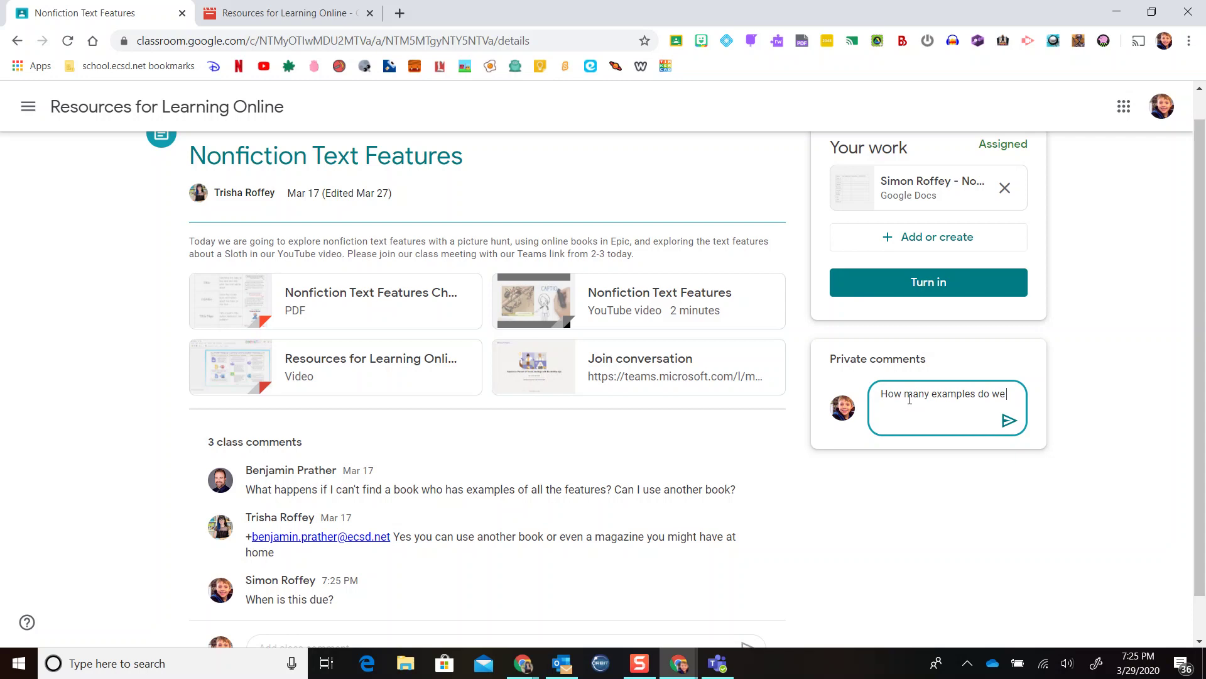
pyautogui.write(' need?')
pyautogui.click(1009, 436)
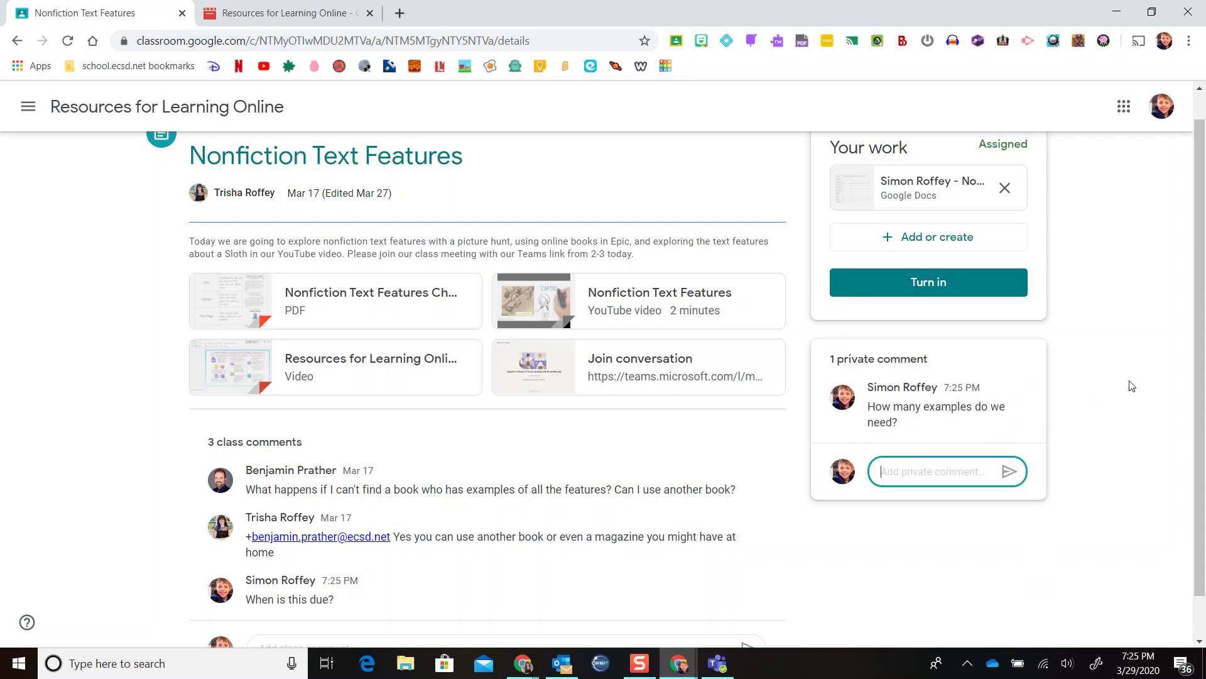
pyautogui.scroll(1, 686, 411)
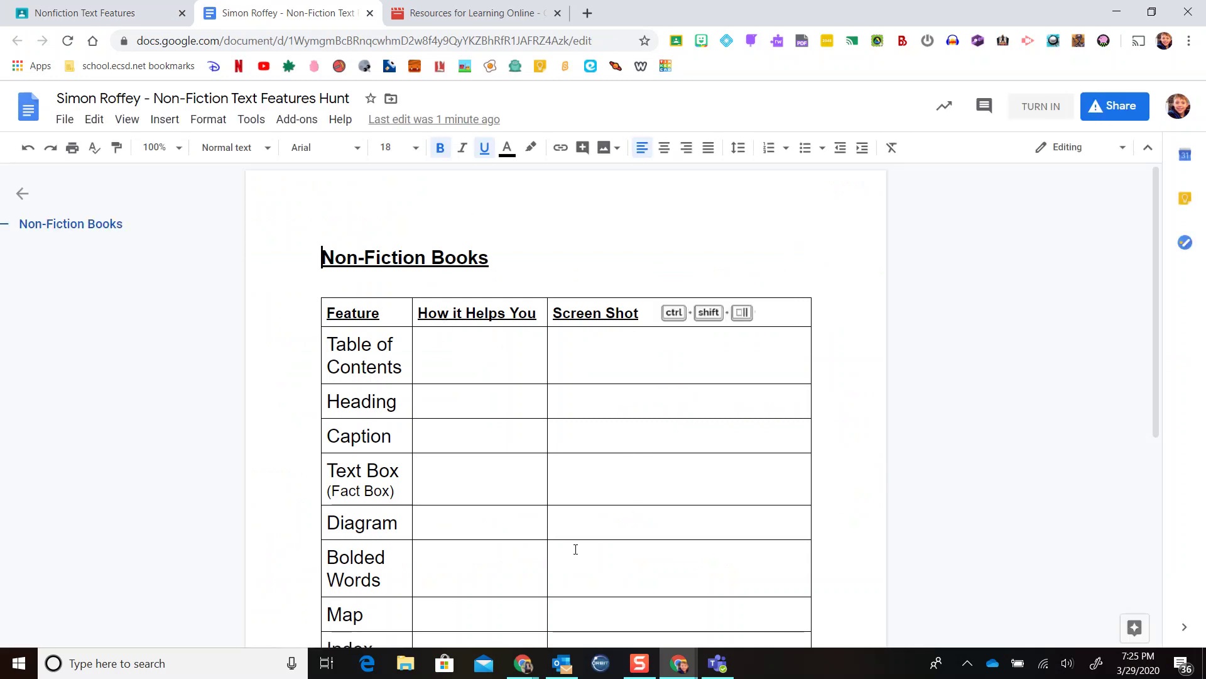
# - Return to the Classroom tab showing the Nonfiction Text Features assignment
pyautogui.click(104, 12)
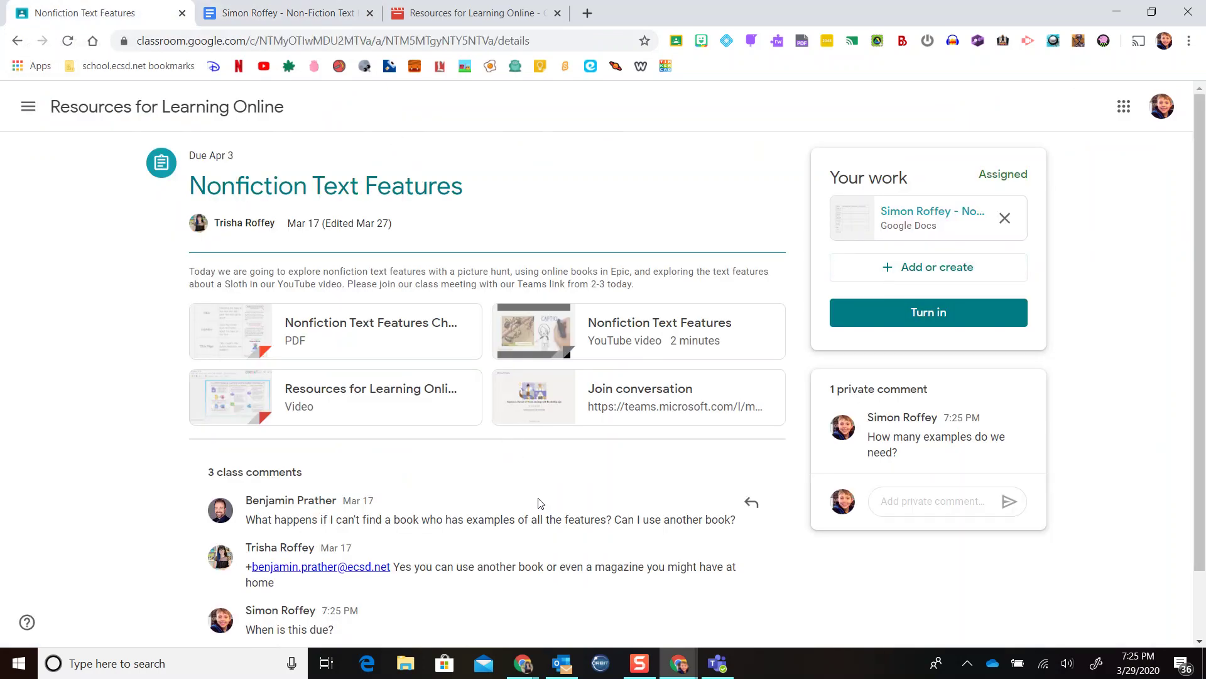
# - Turn in the Nonfiction Text Features assignment with its attached hunt document
pyautogui.click(912, 267)
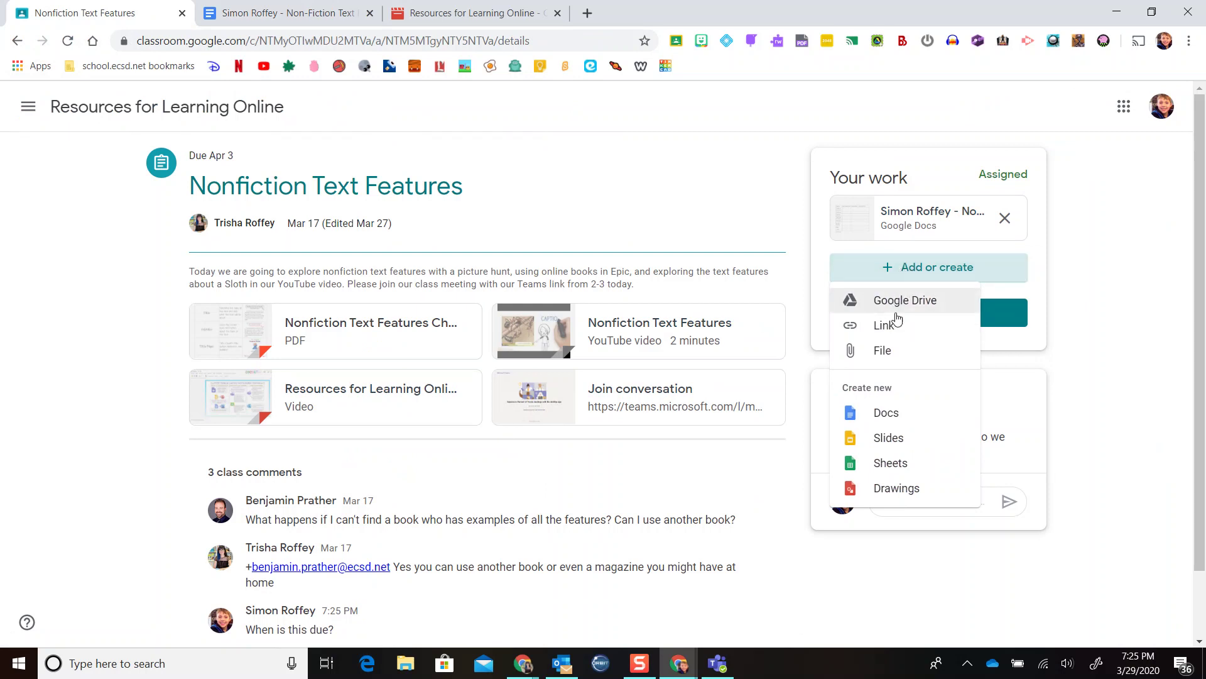
pyautogui.click(772, 226)
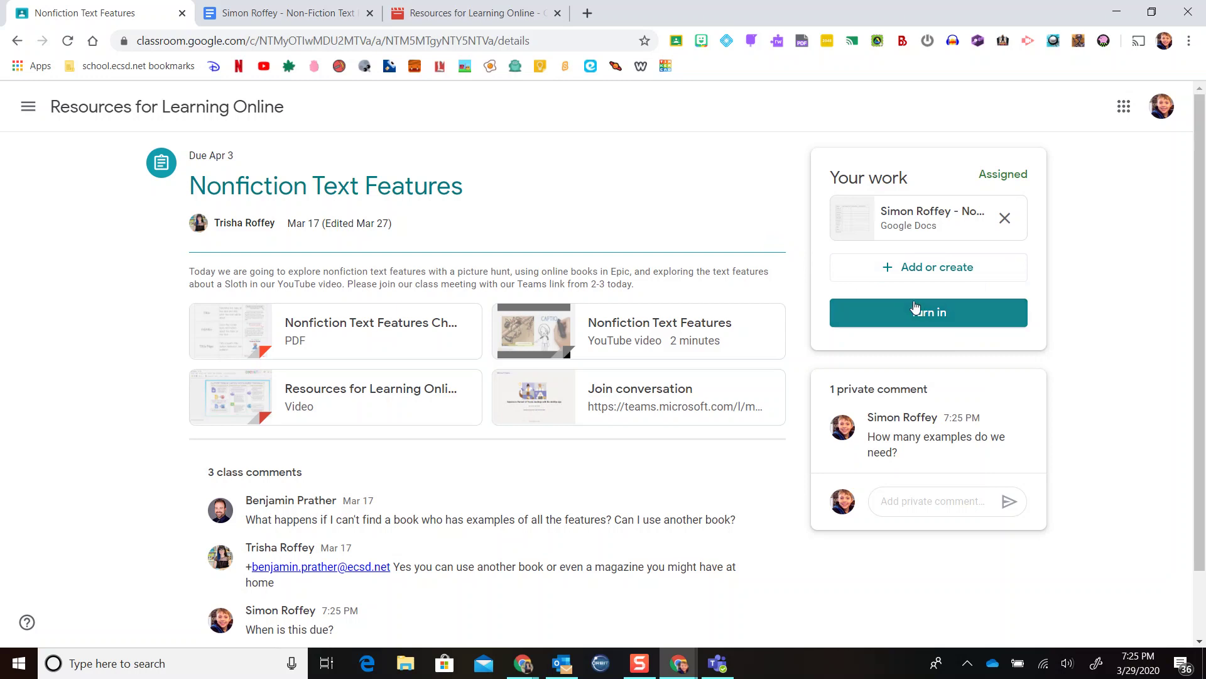
pyautogui.click(930, 313)
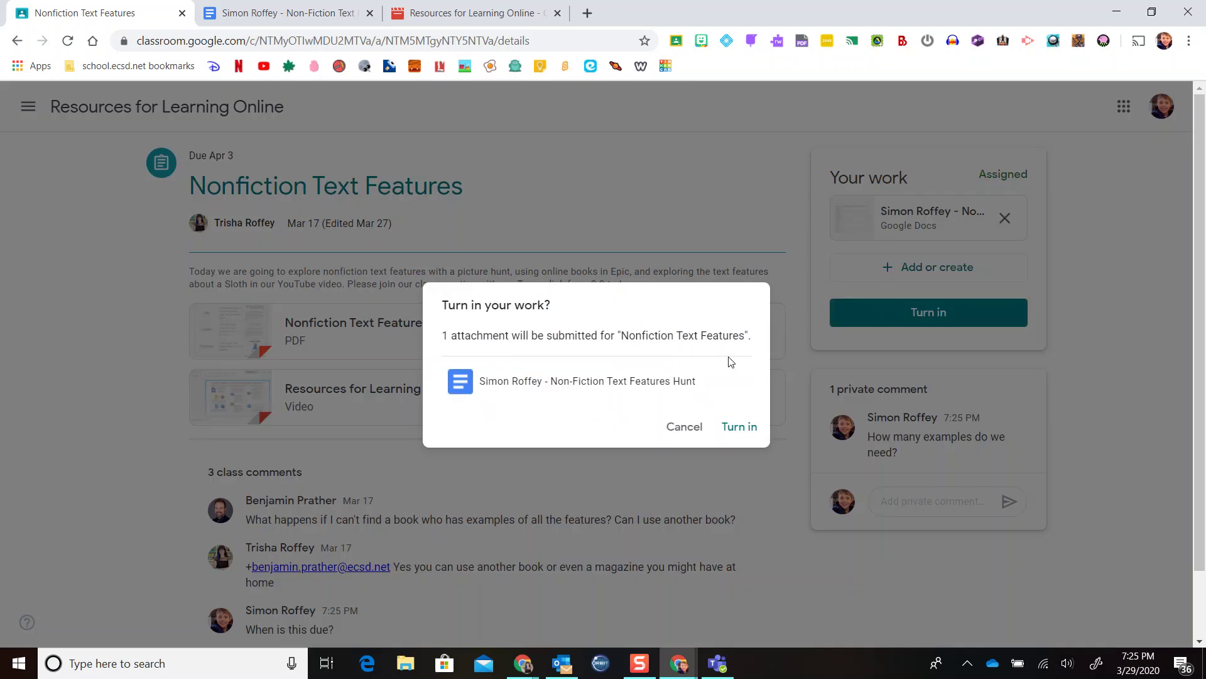
pyautogui.click(748, 431)
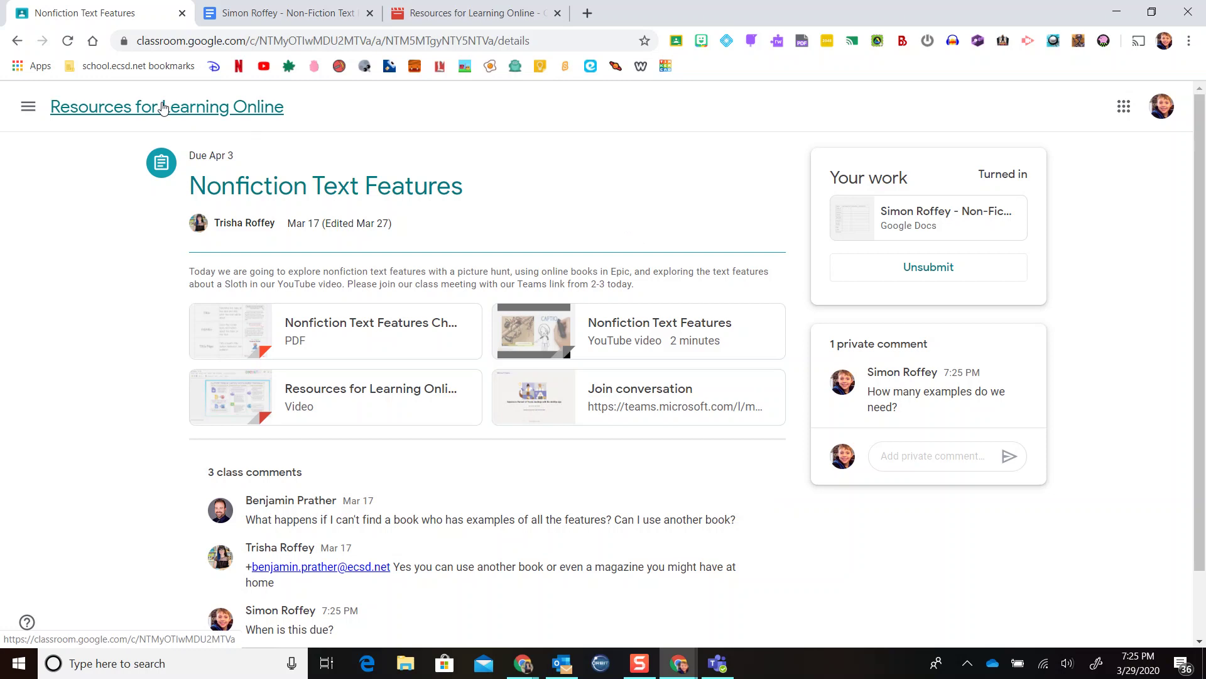
# - View the class People list, return to Stream, and open the student's assignment status overview
pyautogui.click(163, 108)
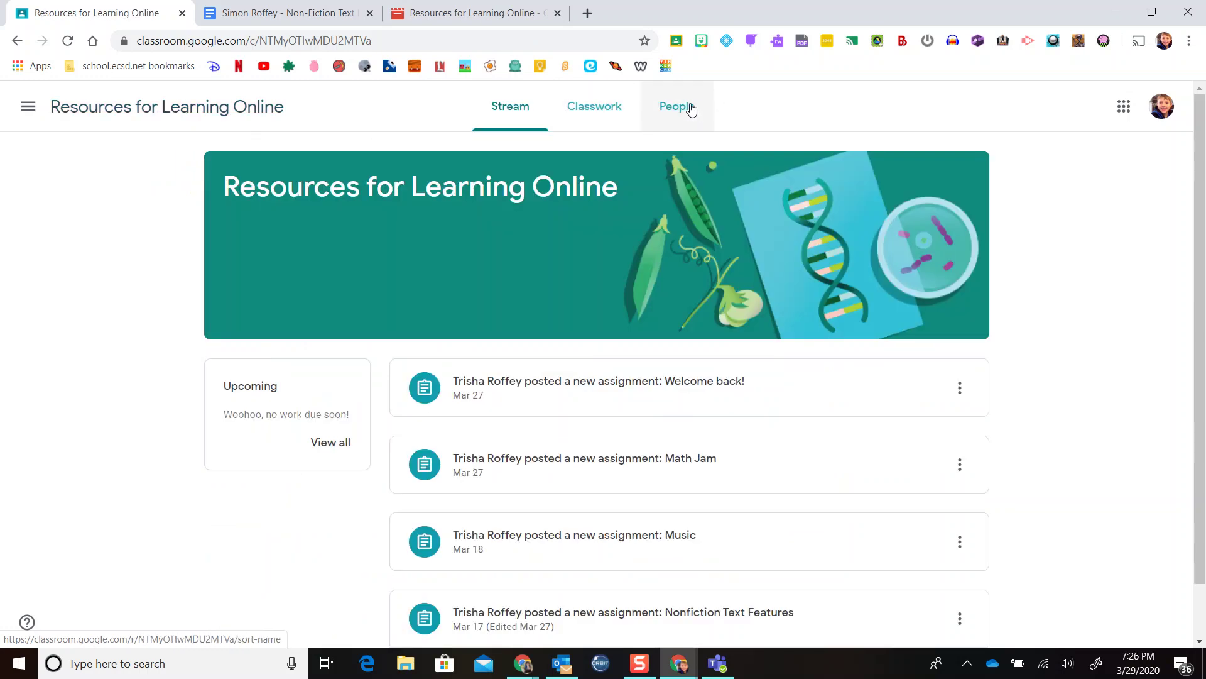
pyautogui.click(686, 108)
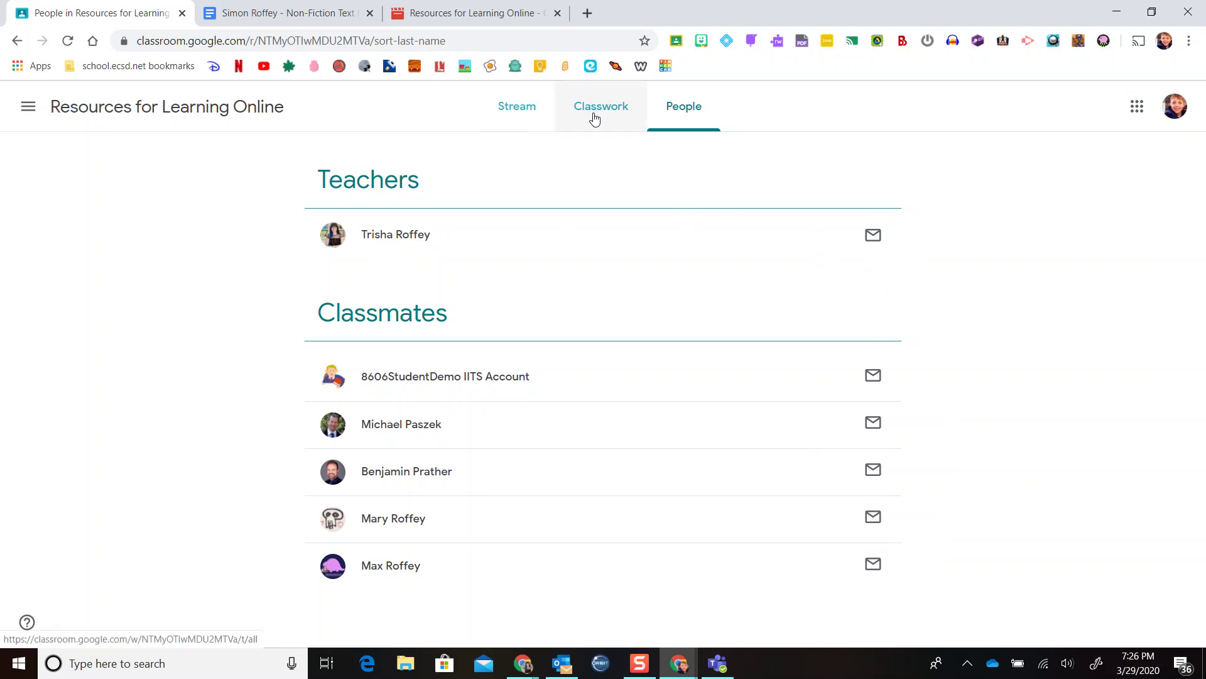
pyautogui.click(533, 113)
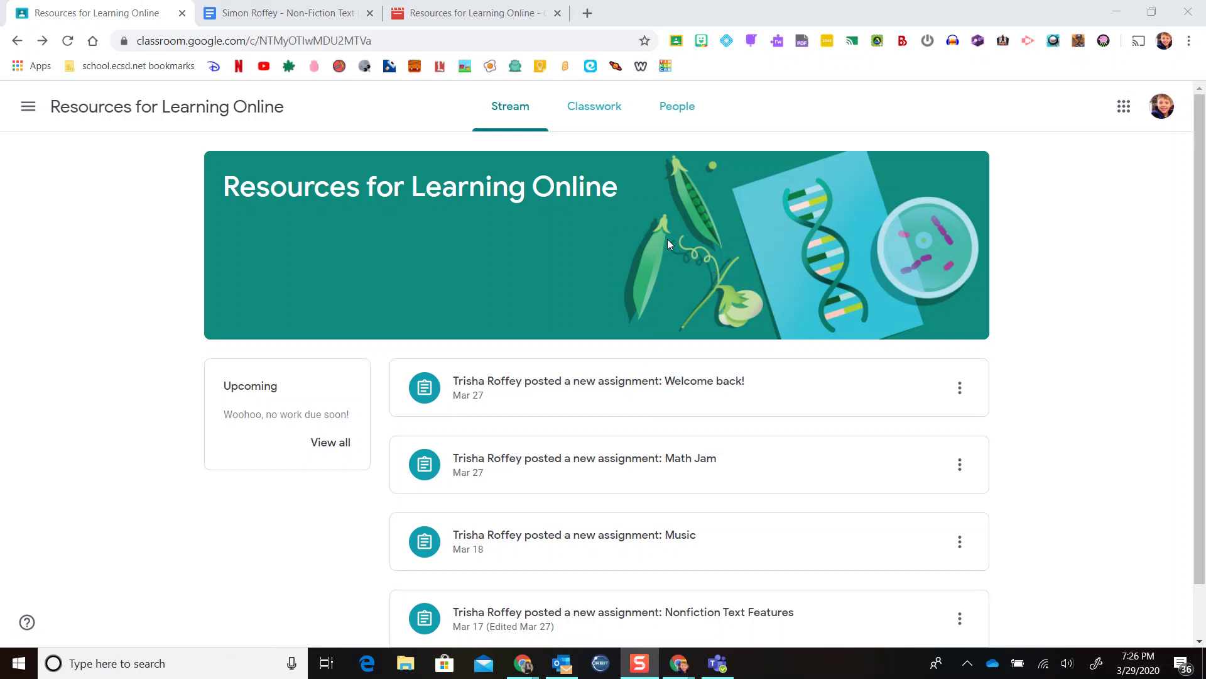
pyautogui.click(333, 451)
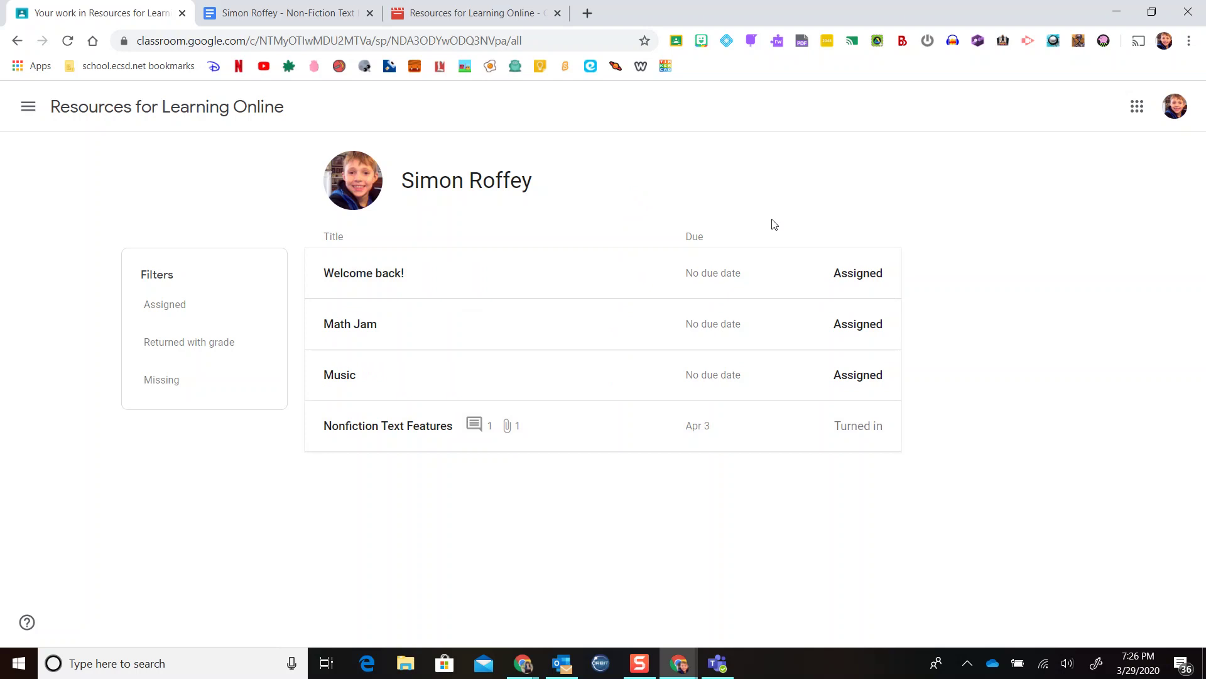
pyautogui.click(704, 432)
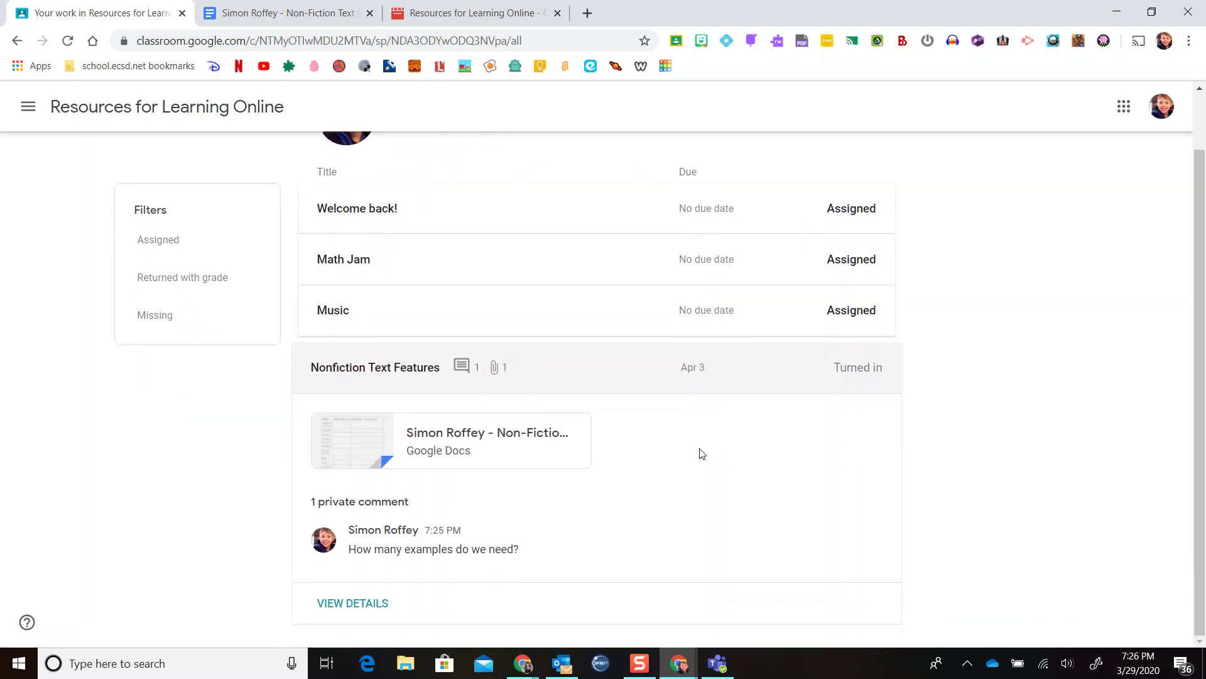
pyautogui.click(729, 375)
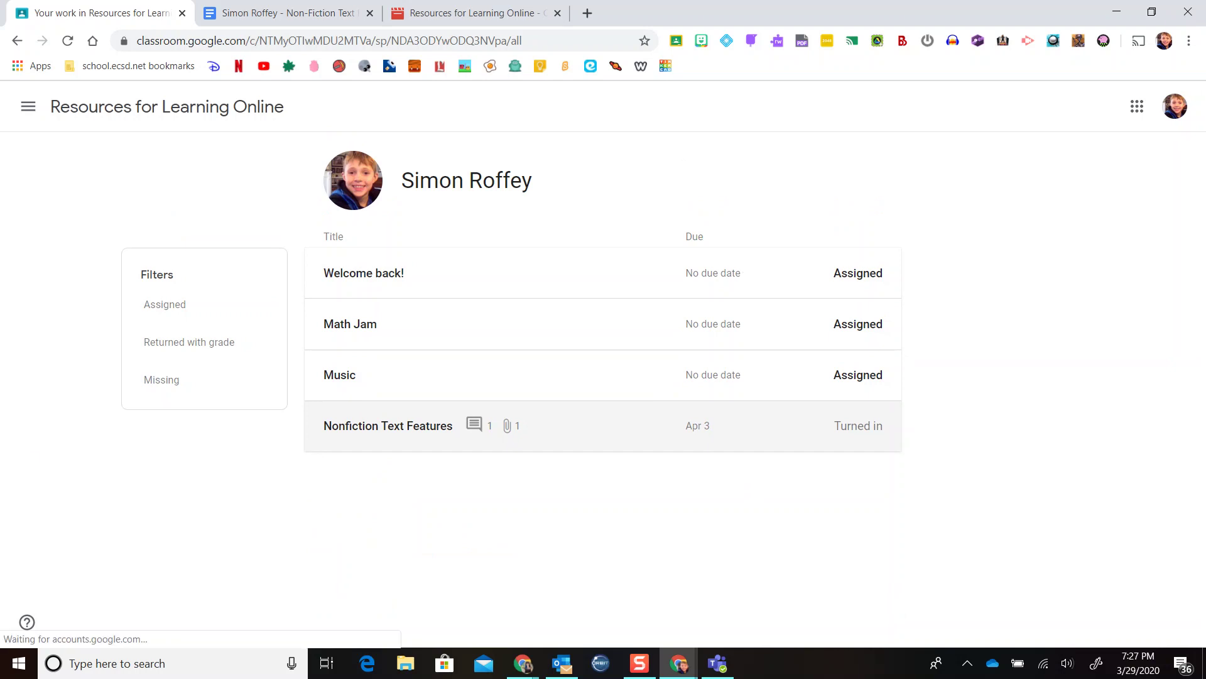
pyautogui.click(144, 111)
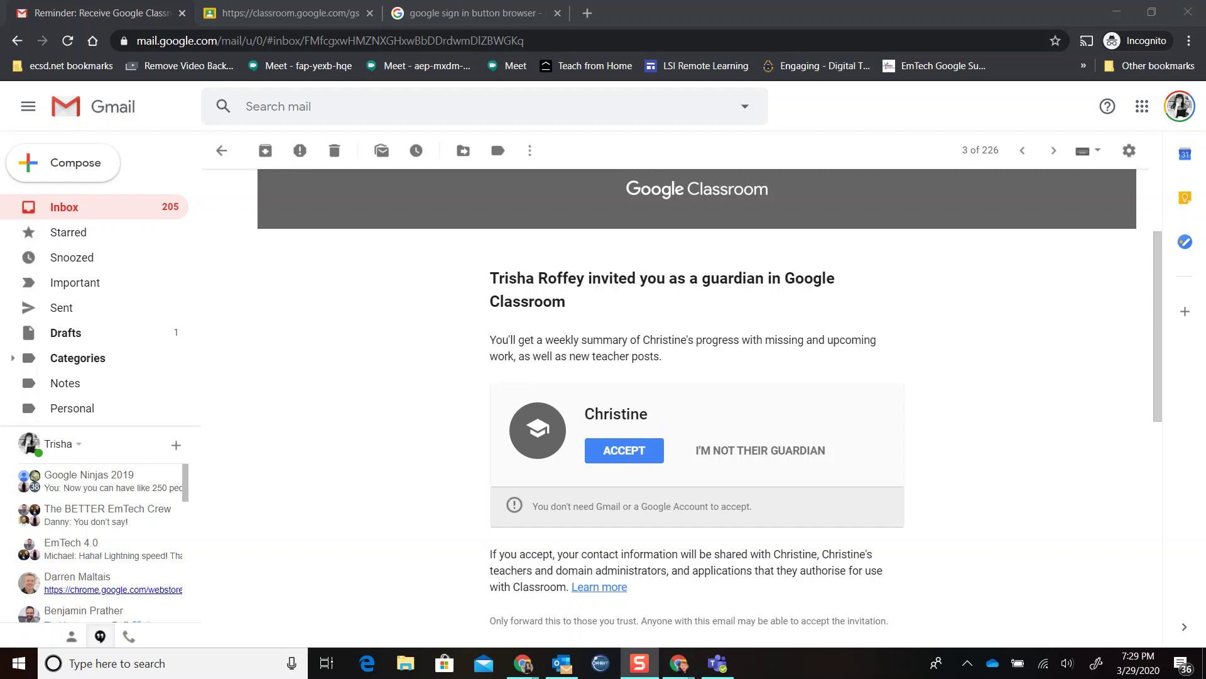
# - Switch to the guardian email summaries settings page
pyautogui.click(270, 12)
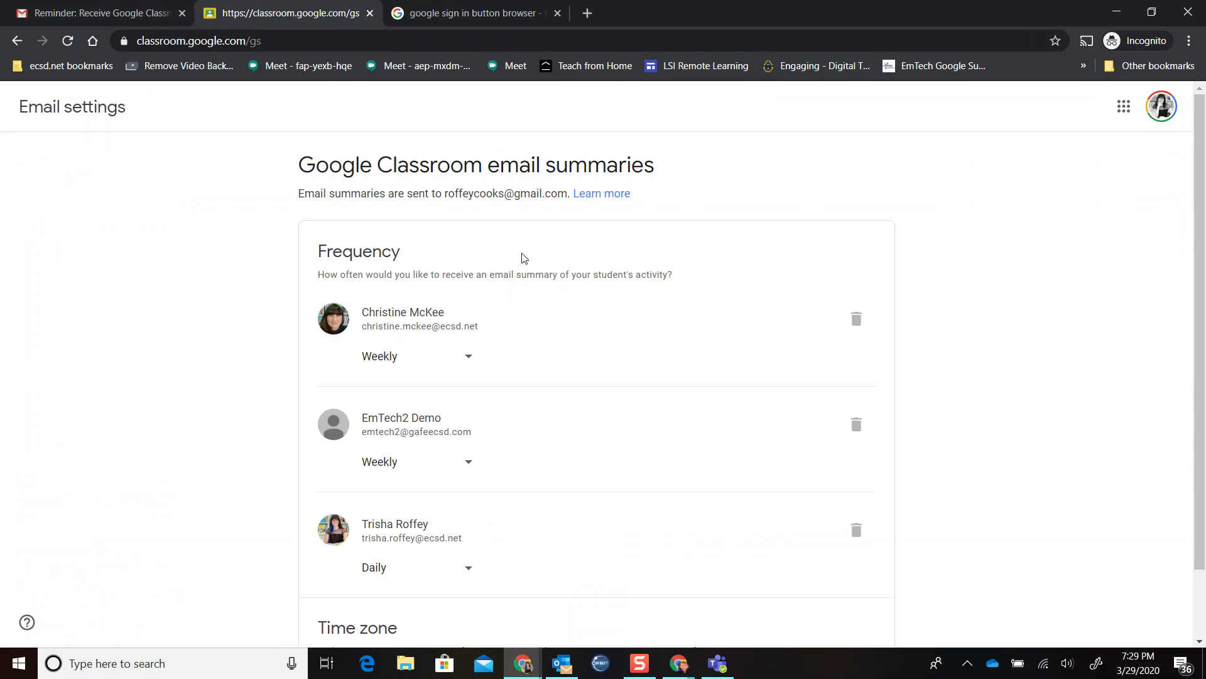
# - Check the first student's summary frequency choices, leaving the setting unchanged
pyautogui.scroll(-2, 528, 257)
pyautogui.click(471, 285)
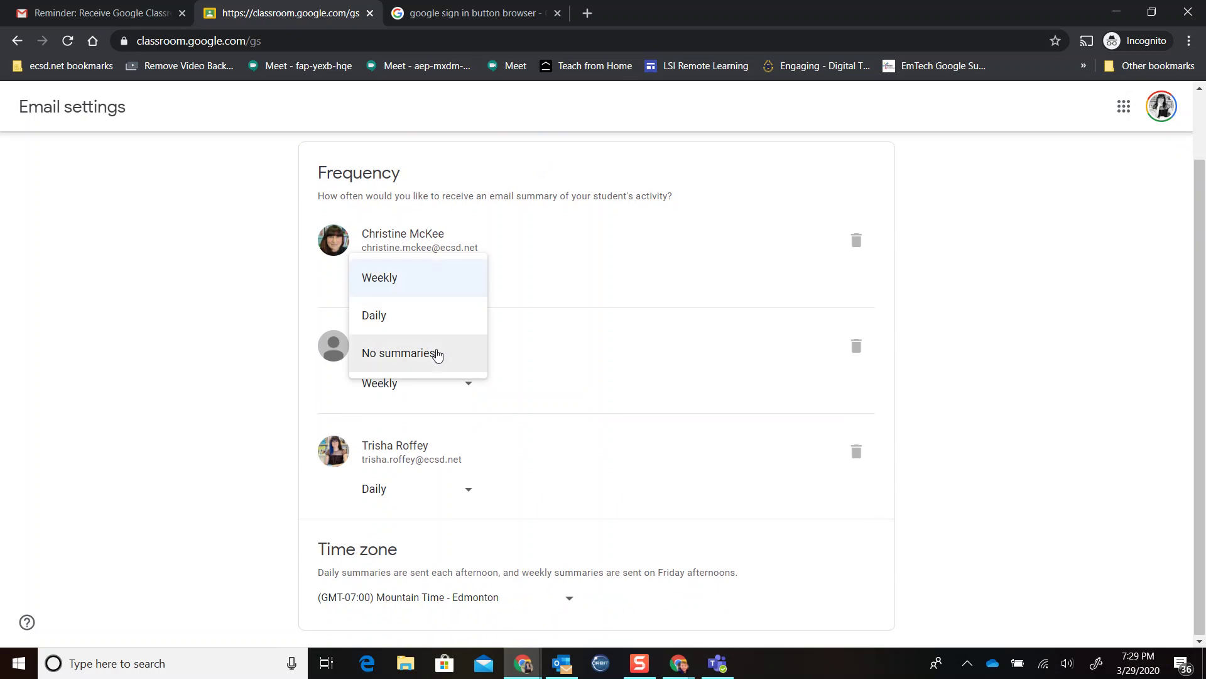
pyautogui.click(978, 177)
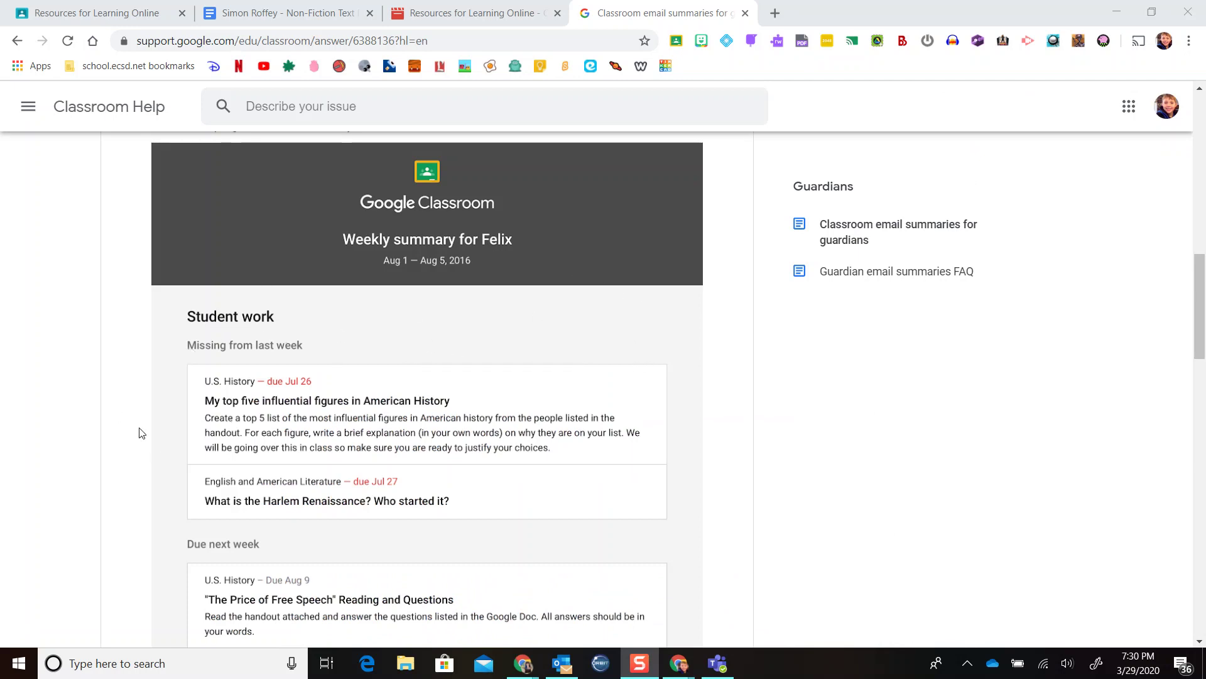
pyautogui.scroll(-4, 691, 421)
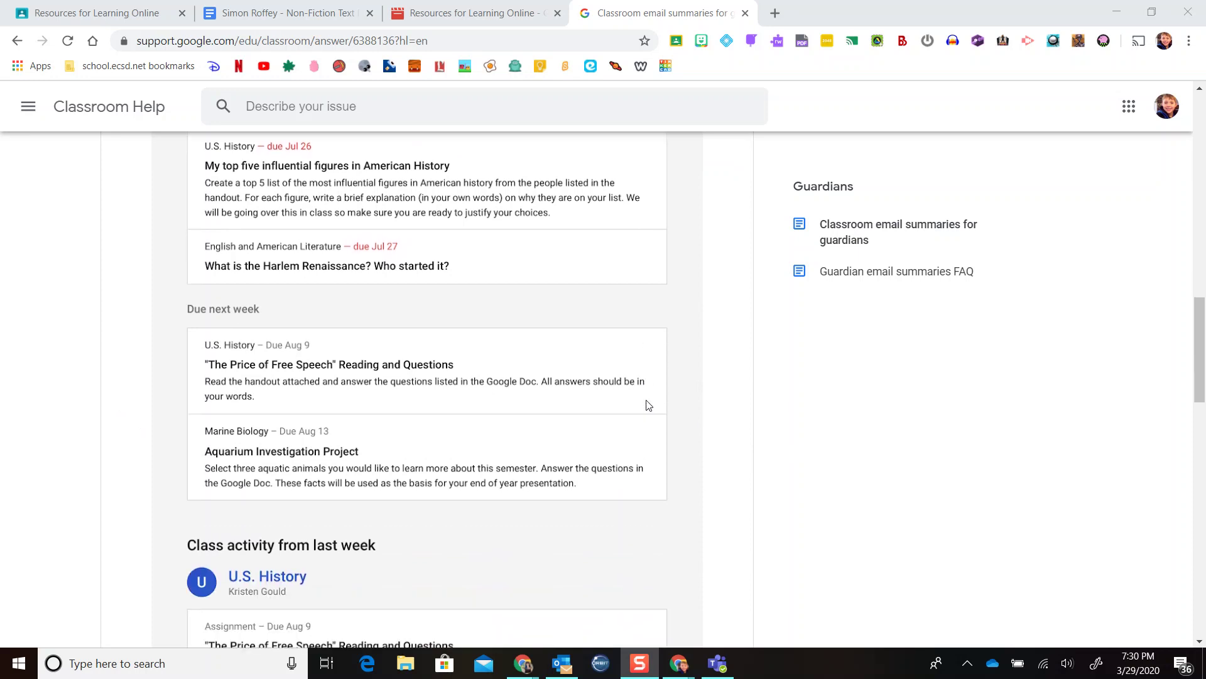
pyautogui.scroll(-5, 653, 404)
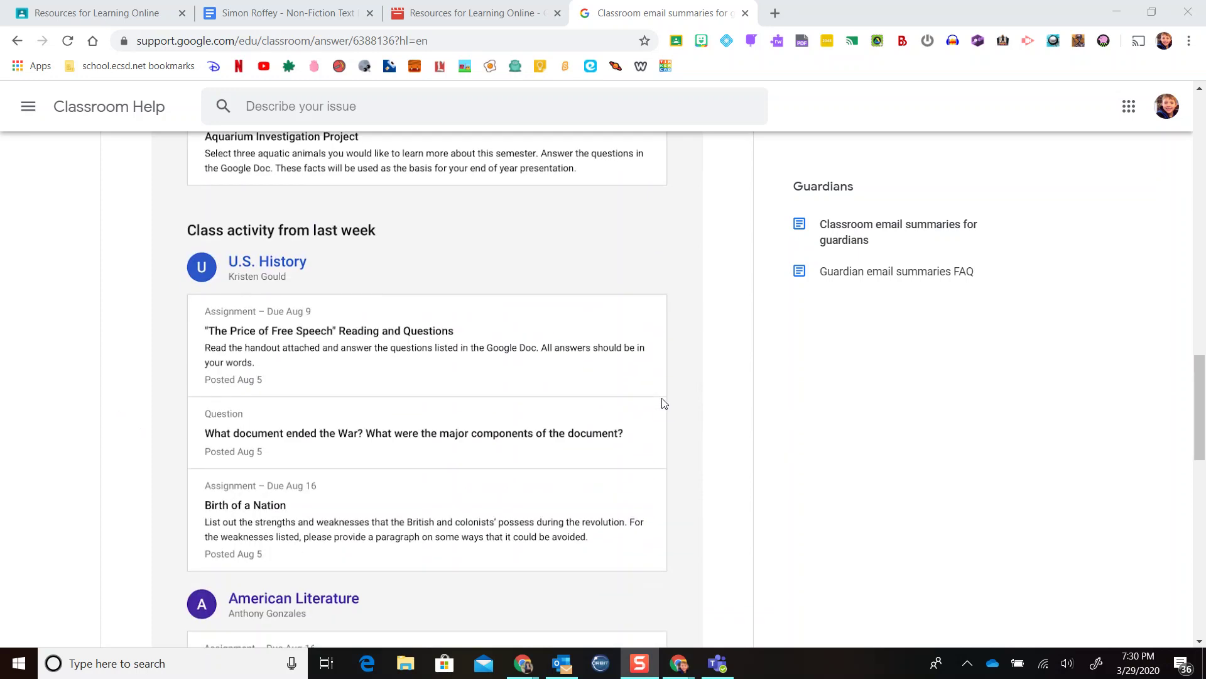
pyautogui.scroll(-6, 641, 390)
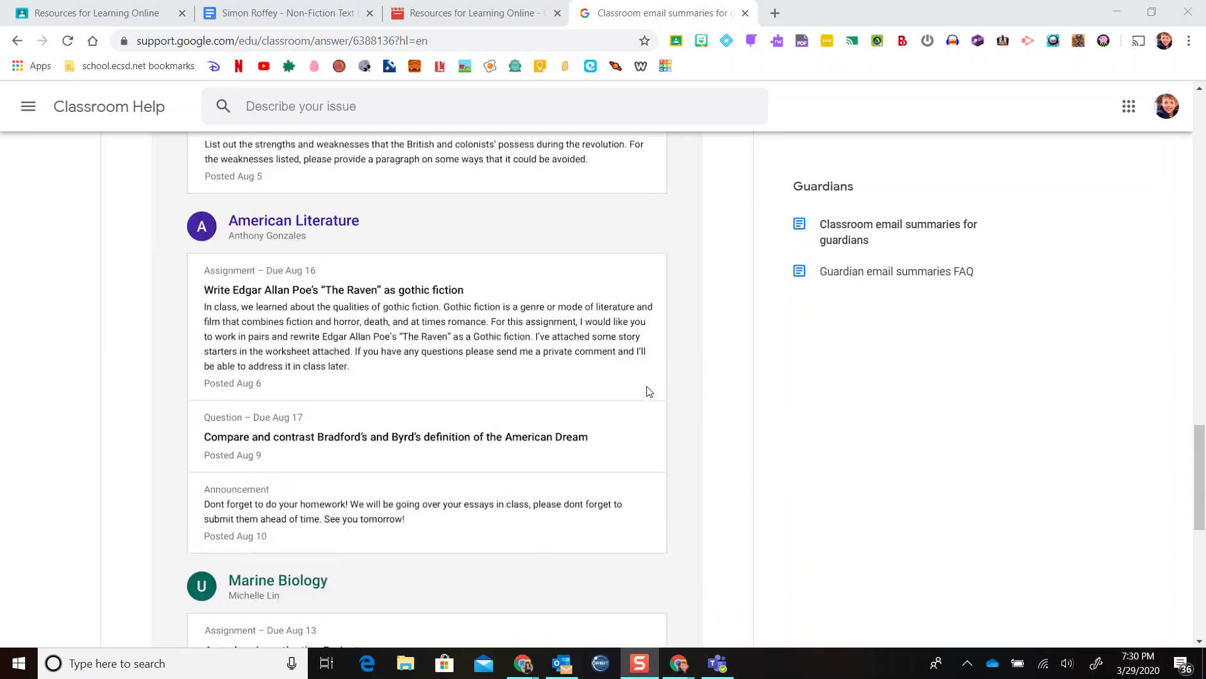
pyautogui.scroll(-6, 650, 390)
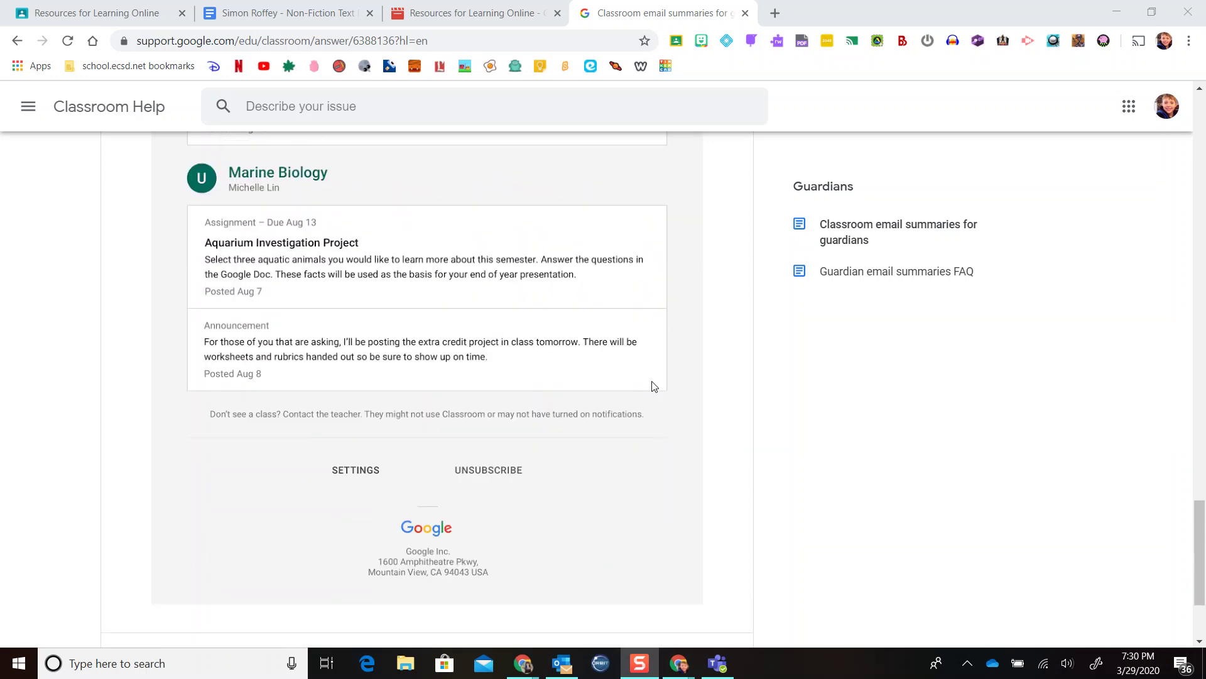
pyautogui.scroll(20, 653, 386)
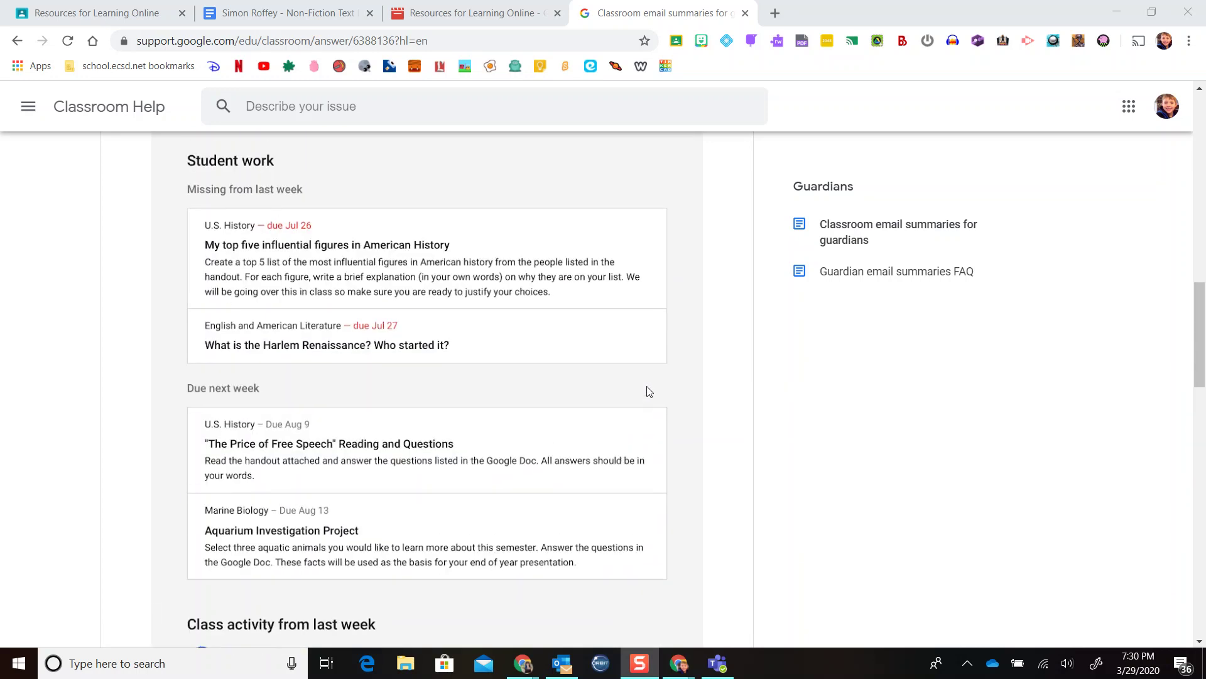
pyautogui.scroll(6, 649, 392)
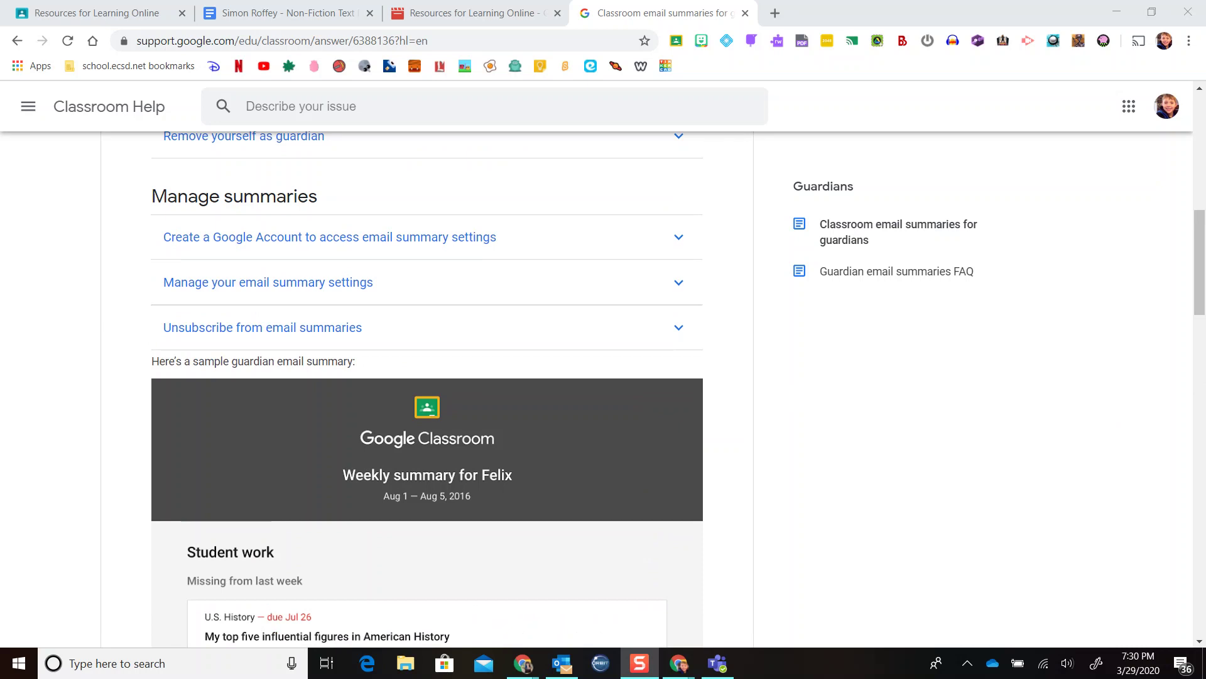